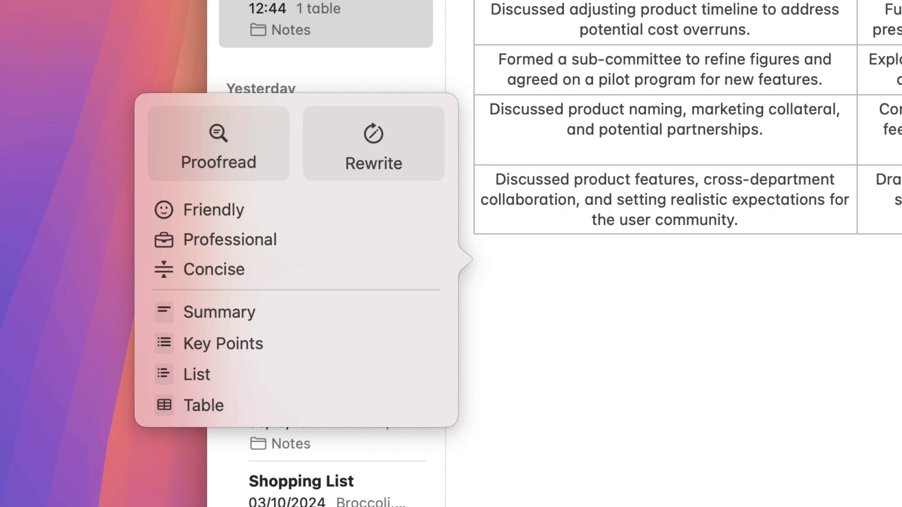
# Step: Show the Meeting ABC note with its uncorrected numbered meeting paragraphs
pyautogui.press('Escape')
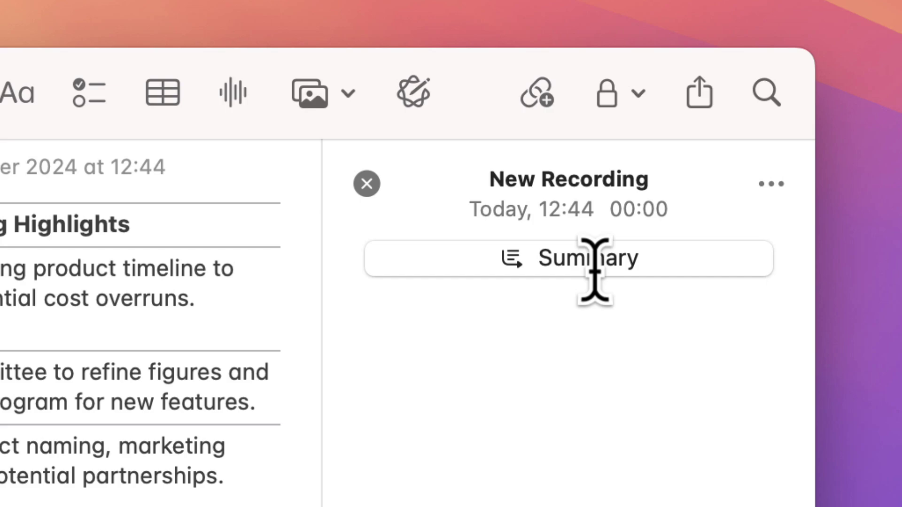
pyautogui.click(593, 266)
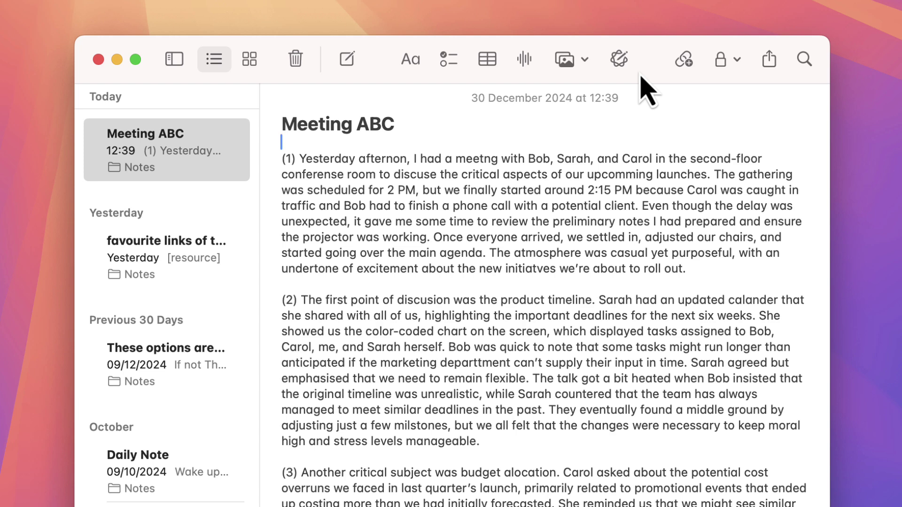
# Step: Run Writing Tools Proofread on the whole Meeting ABC note, fixing 44 mistakes
pyautogui.click(619, 60)
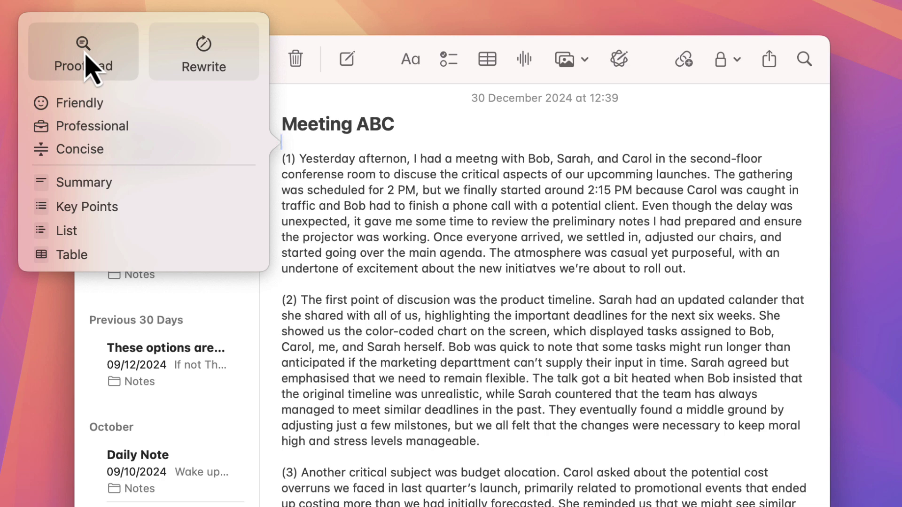
pyautogui.click(85, 57)
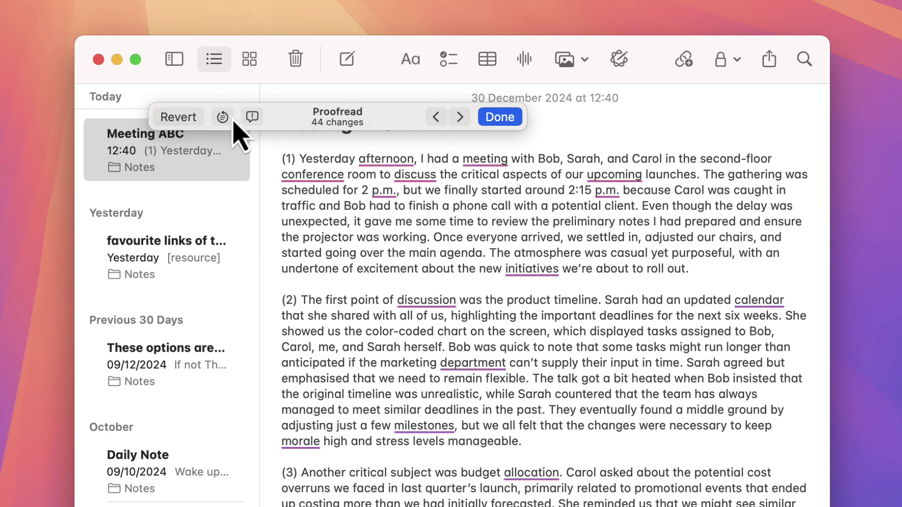
pyautogui.click(192, 122)
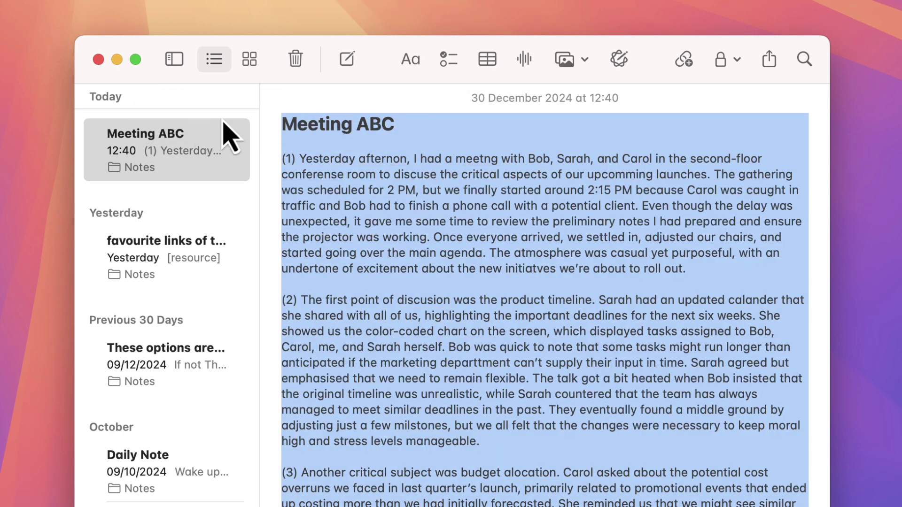
pyautogui.click(494, 158)
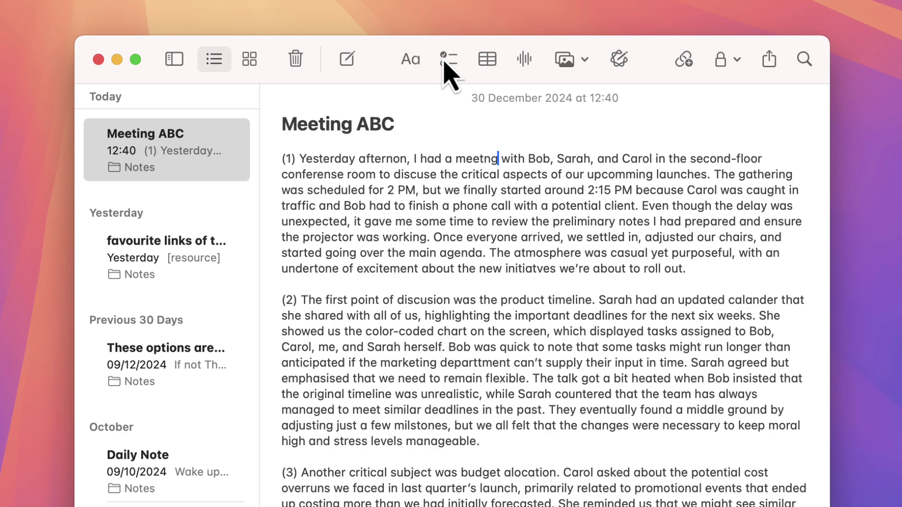
pyautogui.click(619, 60)
pyautogui.click(107, 59)
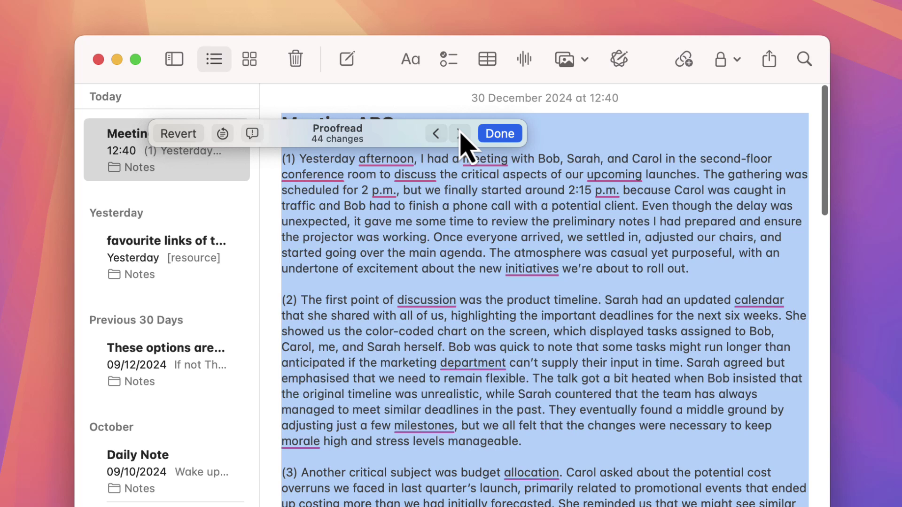
# Step: Review the afternoon, meeting, conference, discuss and p.m. corrections, then accept them all
pyautogui.click(460, 135)
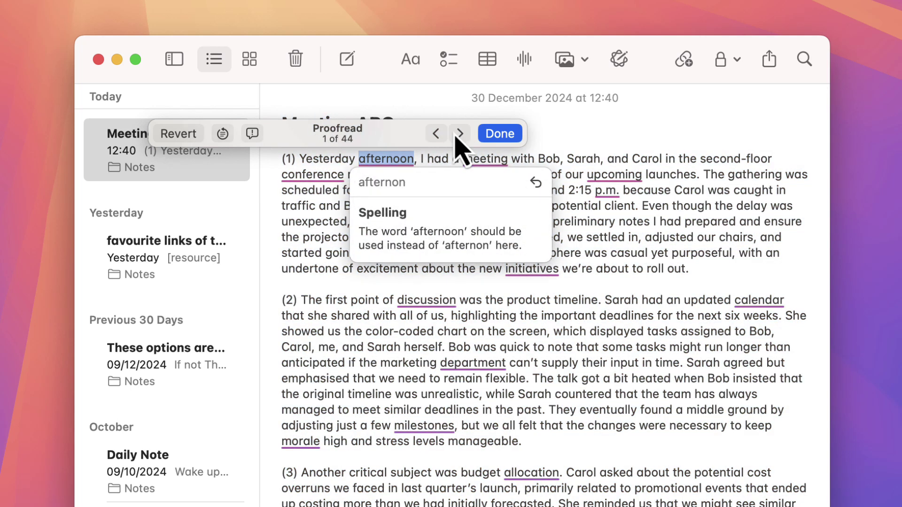
pyautogui.click(460, 135)
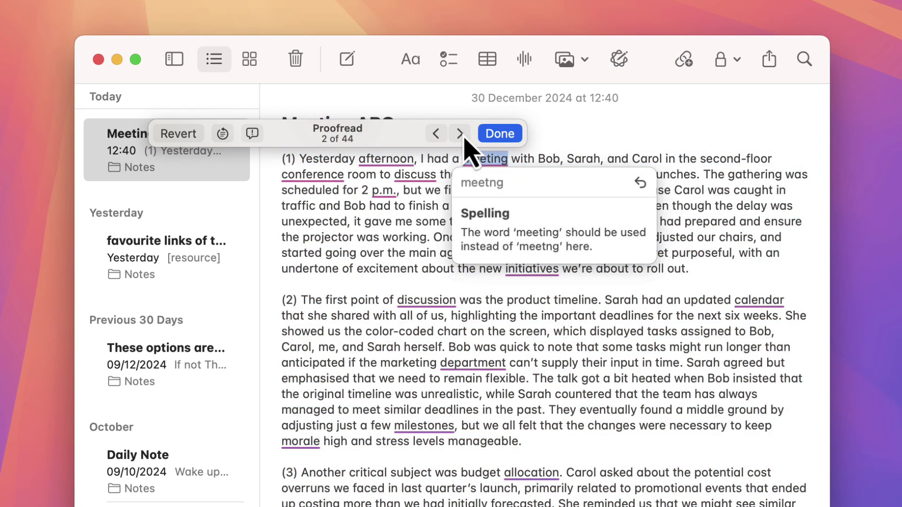
pyautogui.click(460, 135)
pyautogui.click(460, 135)
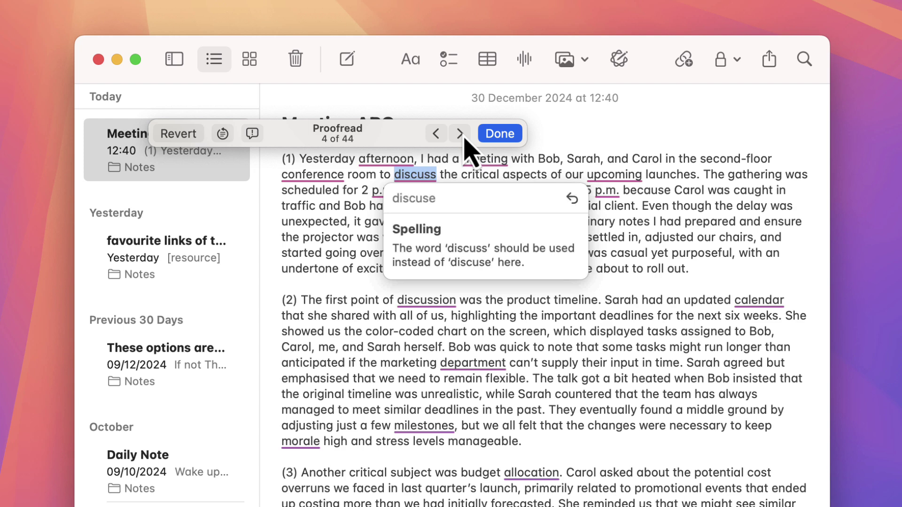
pyautogui.click(460, 135)
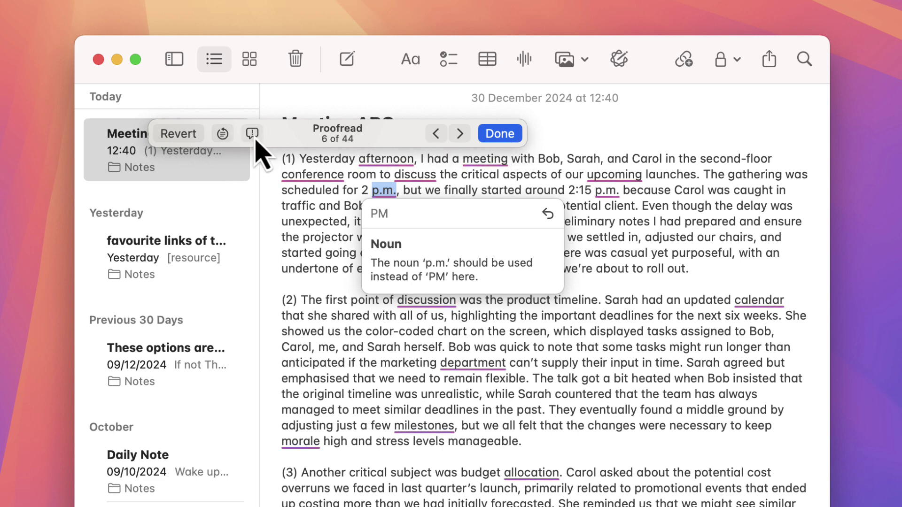
pyautogui.click(497, 137)
pyautogui.click(496, 221)
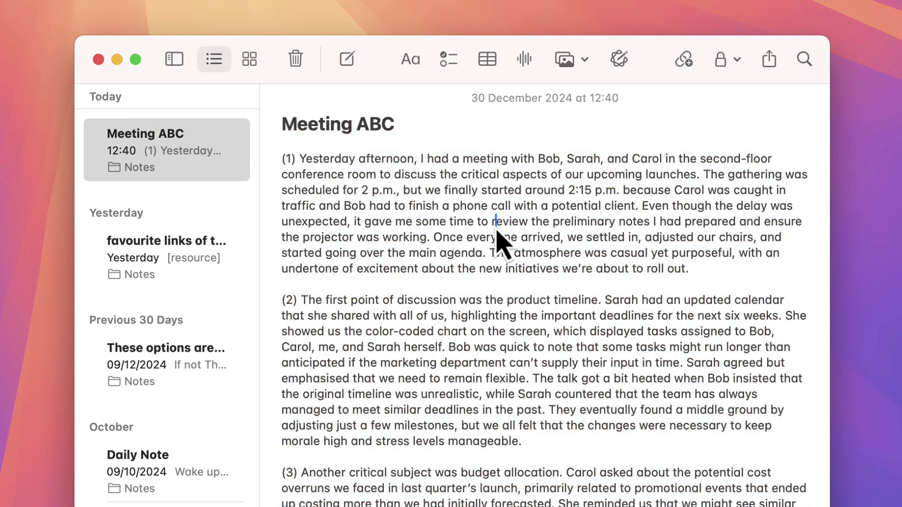
# Step: Rewrite paragraph (1), regenerate it, compare versions, and keep the newer rewrite
pyautogui.tripleClick(406, 176)
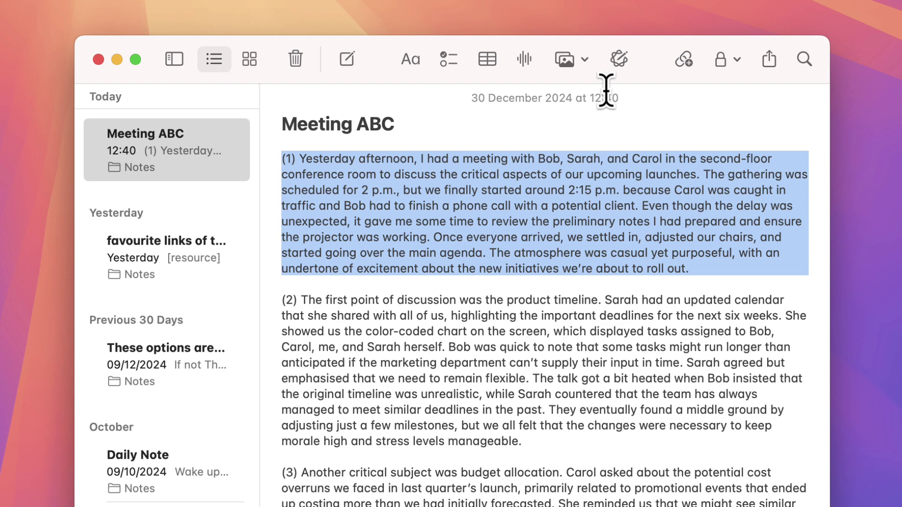
pyautogui.click(620, 60)
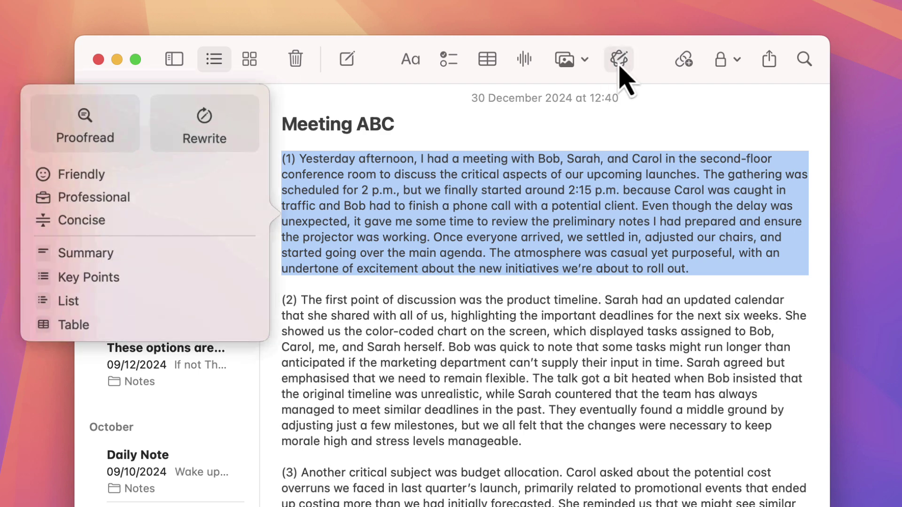
pyautogui.click(204, 123)
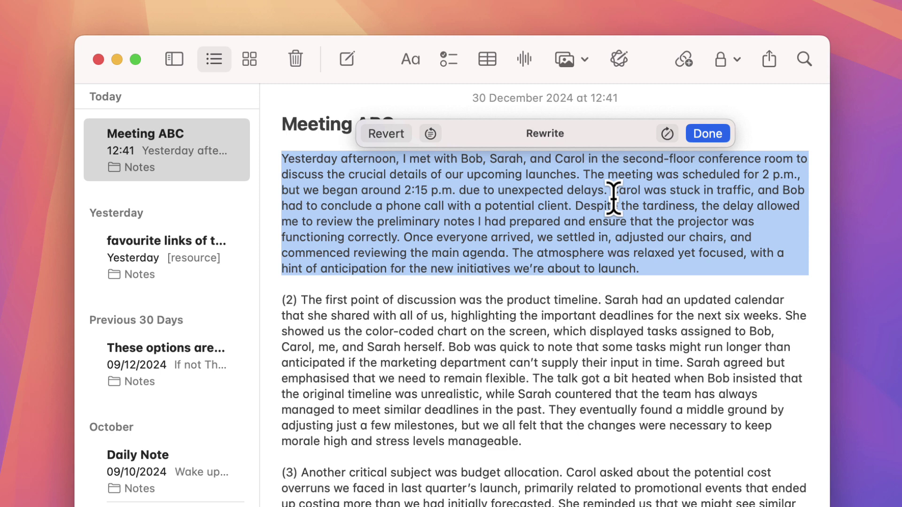
pyautogui.click(667, 134)
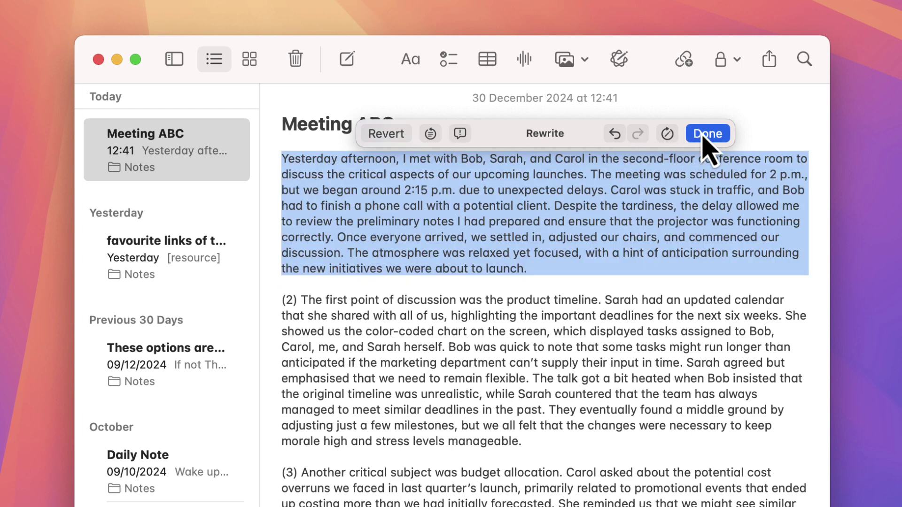
pyautogui.click(619, 134)
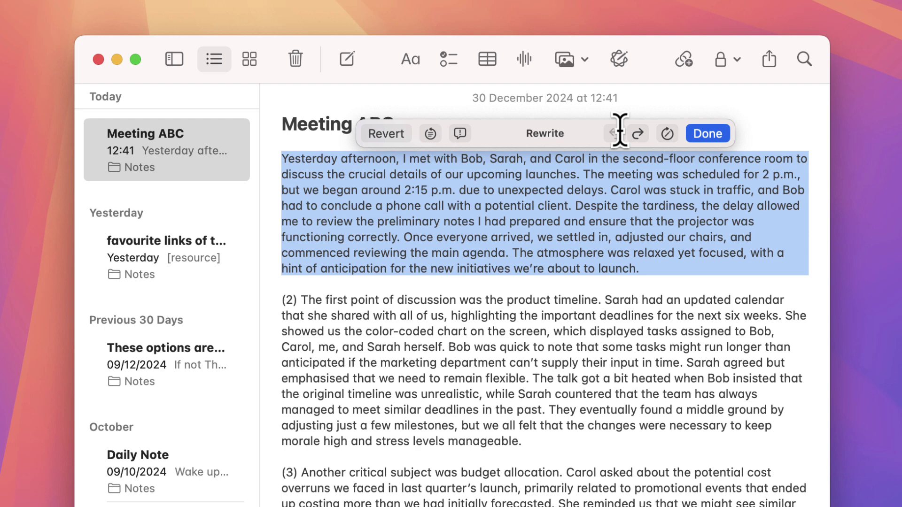
pyautogui.click(640, 134)
pyautogui.click(612, 134)
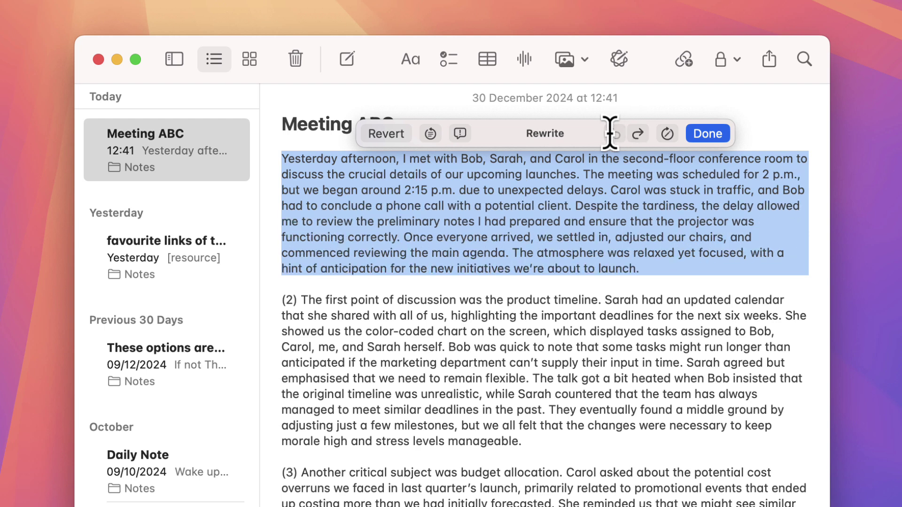
pyautogui.click(637, 133)
pyautogui.click(705, 134)
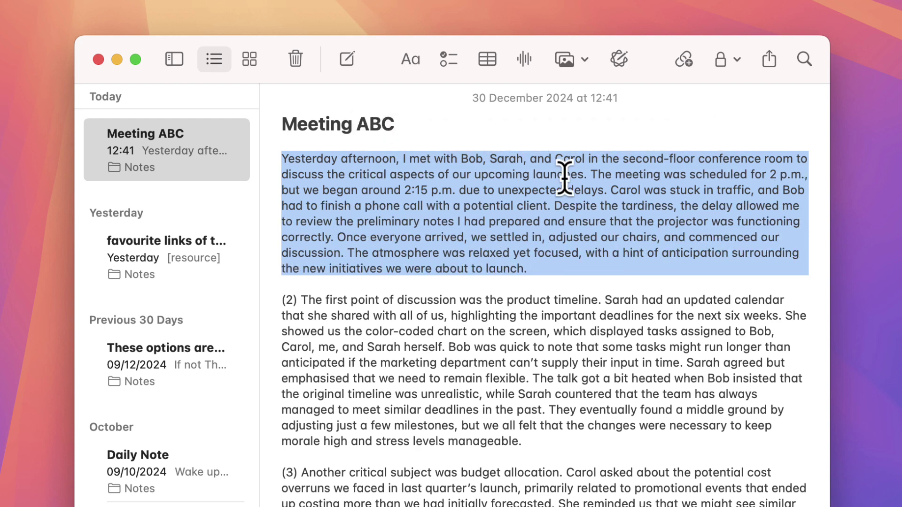
pyautogui.click(619, 59)
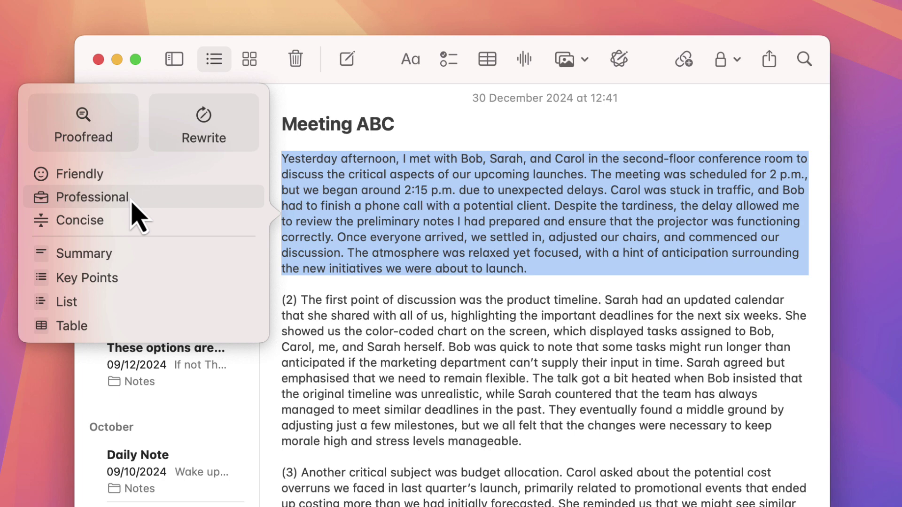
# Step: Try professional and then concise rewrites of the opening paragraph, accepting each
pyautogui.click(92, 198)
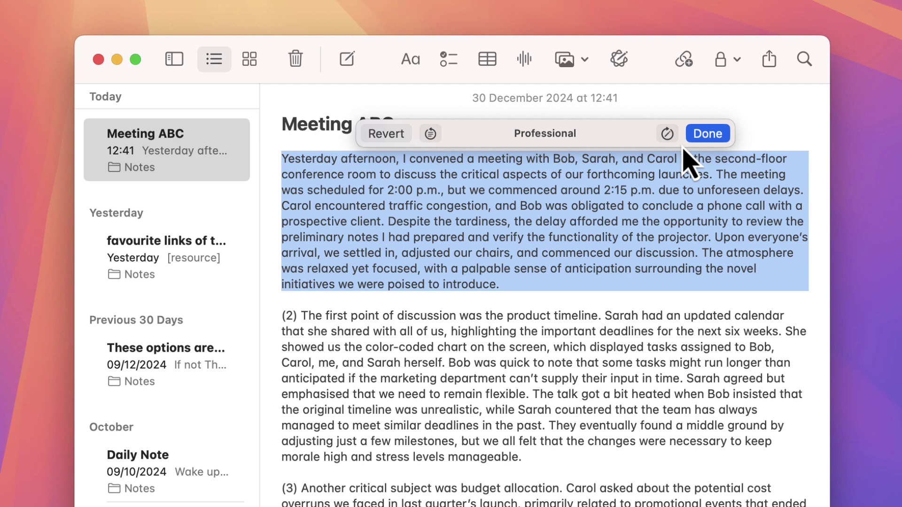
pyautogui.click(709, 134)
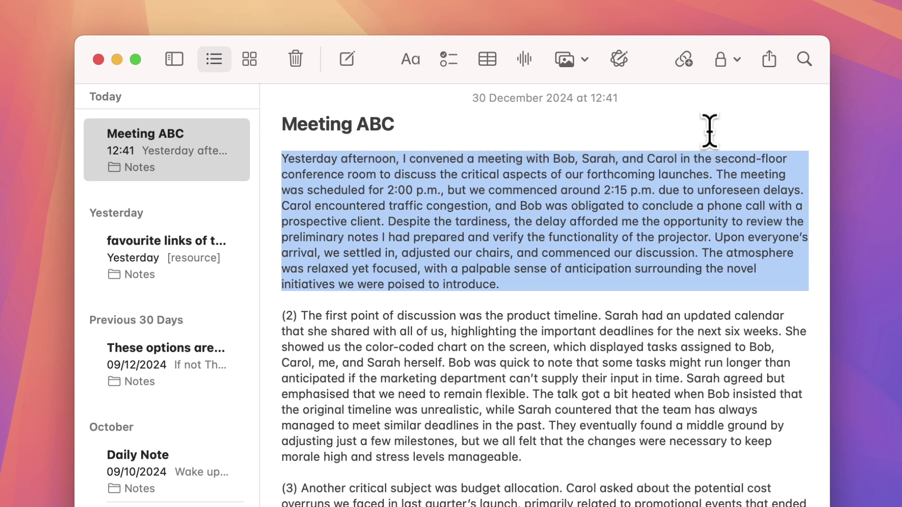
pyautogui.click(621, 60)
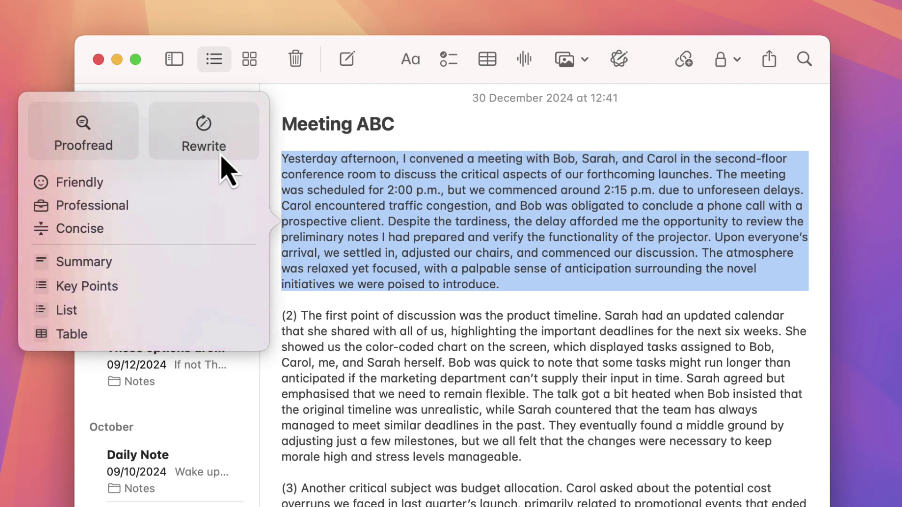
pyautogui.click(167, 233)
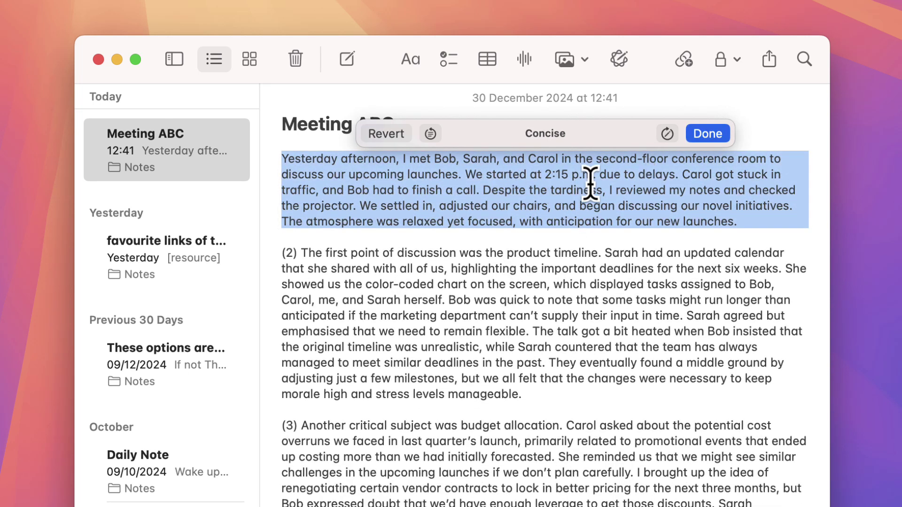
pyautogui.click(704, 135)
# Step: Rewrite the opening paragraph in a friendly tone and accept it
pyautogui.click(619, 60)
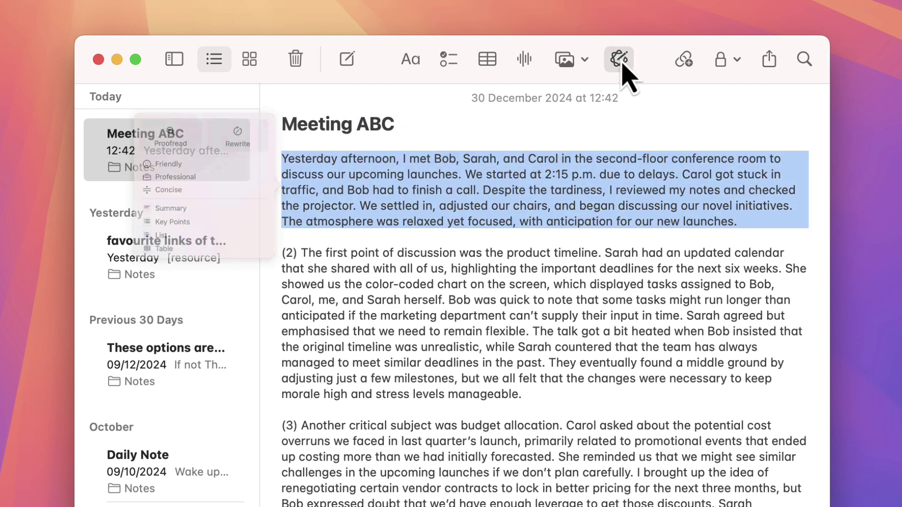
pyautogui.click(202, 152)
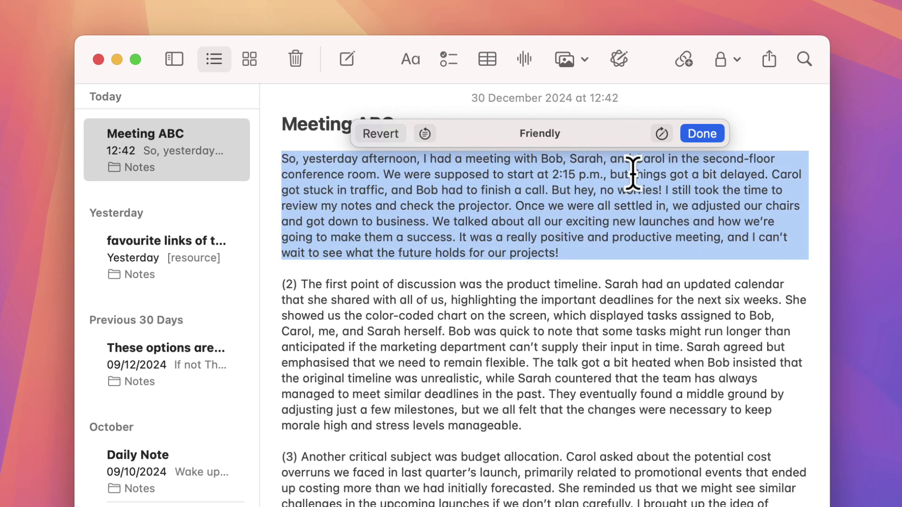
pyautogui.click(710, 137)
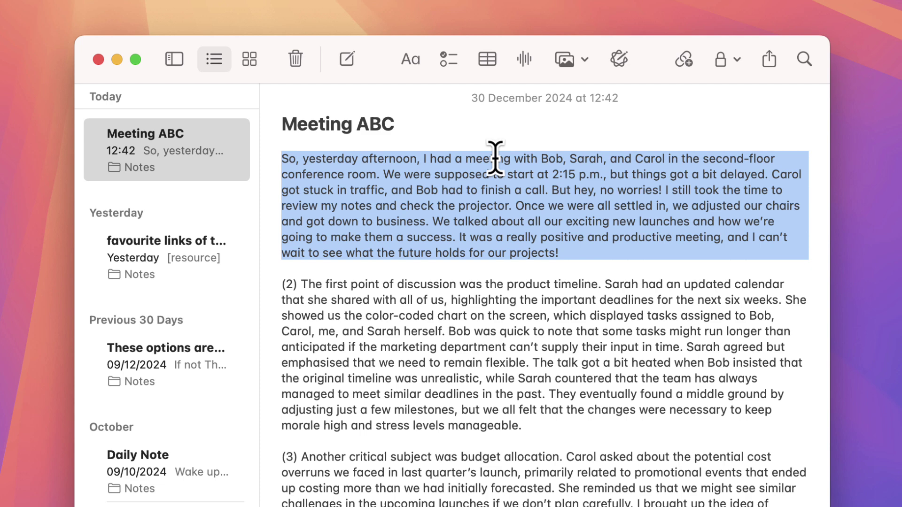
pyautogui.click(625, 65)
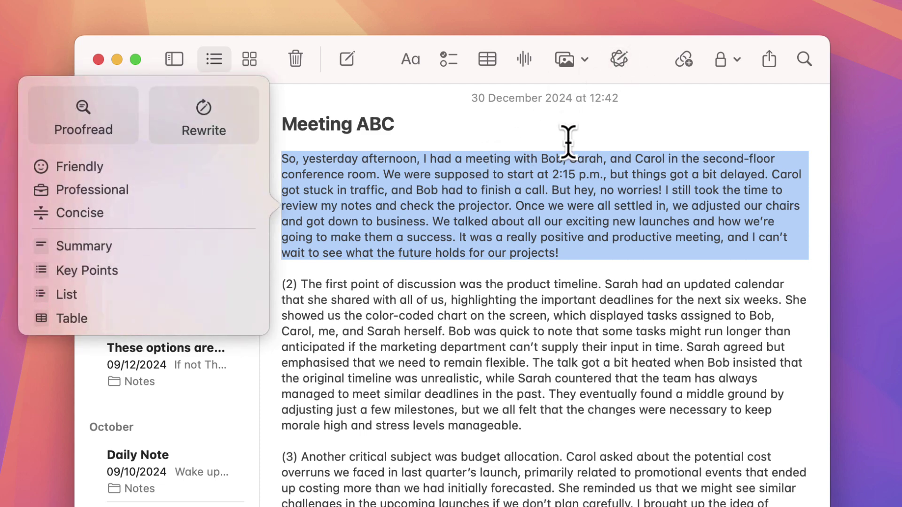
# Step: Replace the opening paragraph with Key Points bullets on participants, purpose and start time
pyautogui.click(96, 282)
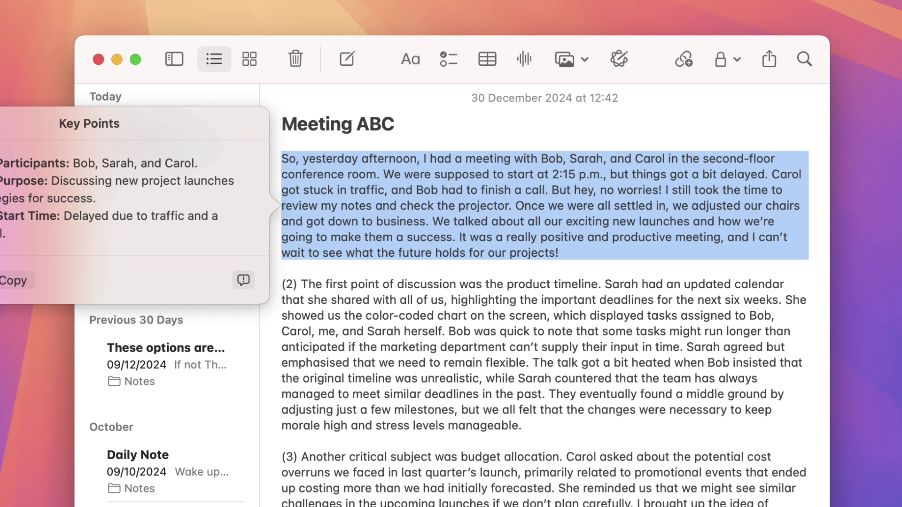
pyautogui.click(0, 281)
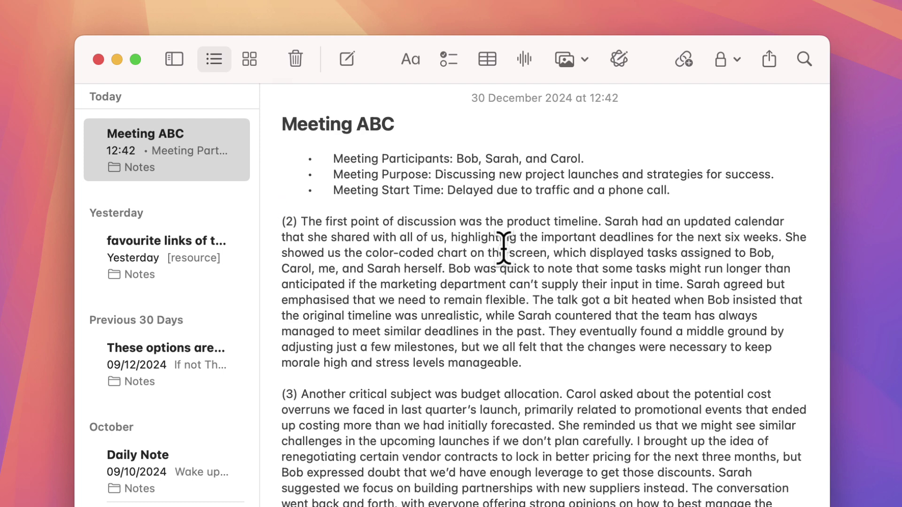
# Step: Rewrite the entire note as a bulleted list using the Writing Tools List option
pyautogui.press('super+a')
pyautogui.click(619, 58)
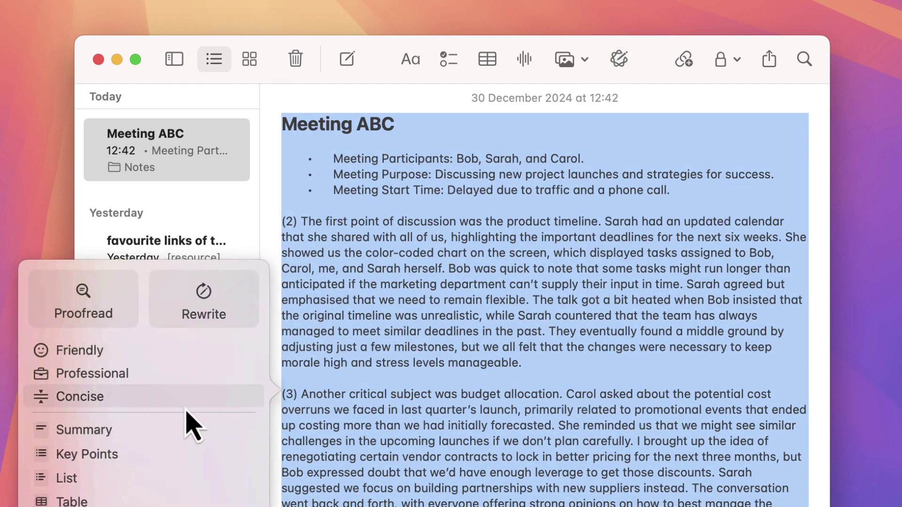
pyautogui.click(143, 478)
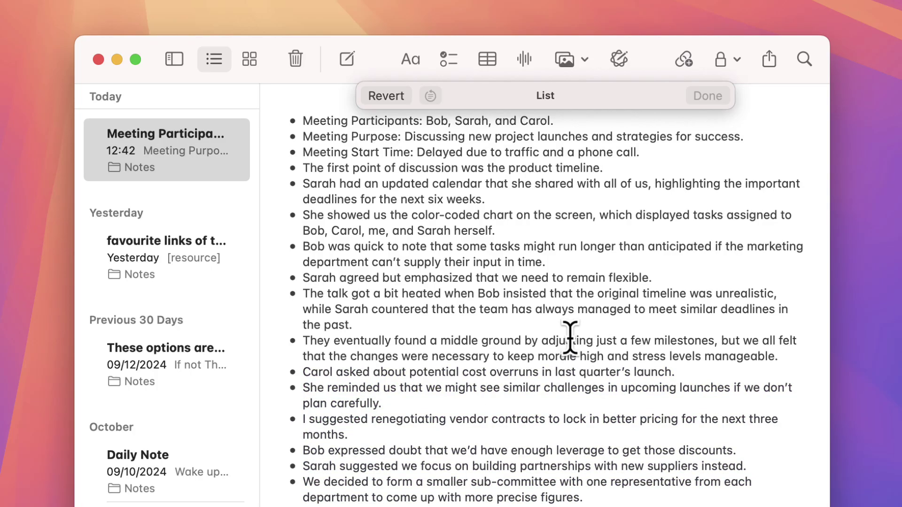
# Step: Review the bulleted list of discussion points and keep it
pyautogui.scroll(-10, 570, 338)
pyautogui.scroll(-10, 570, 338)
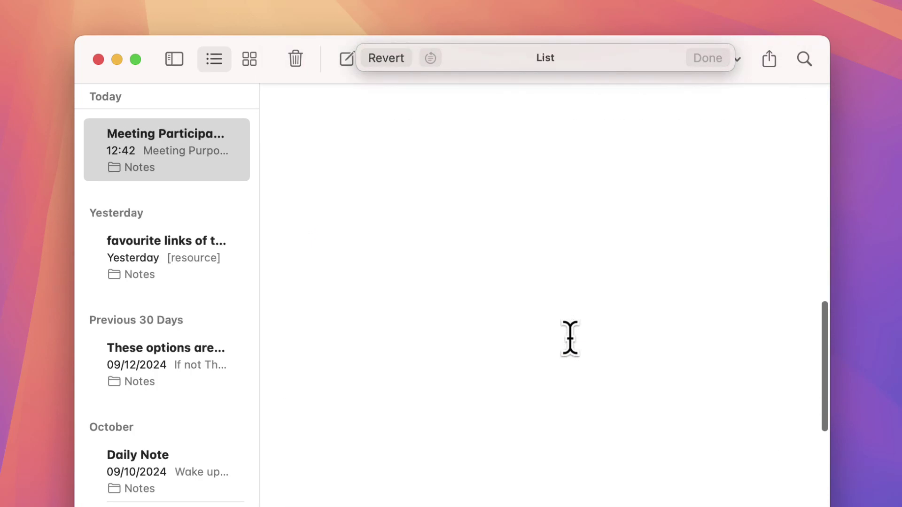
pyautogui.scroll(15, 570, 337)
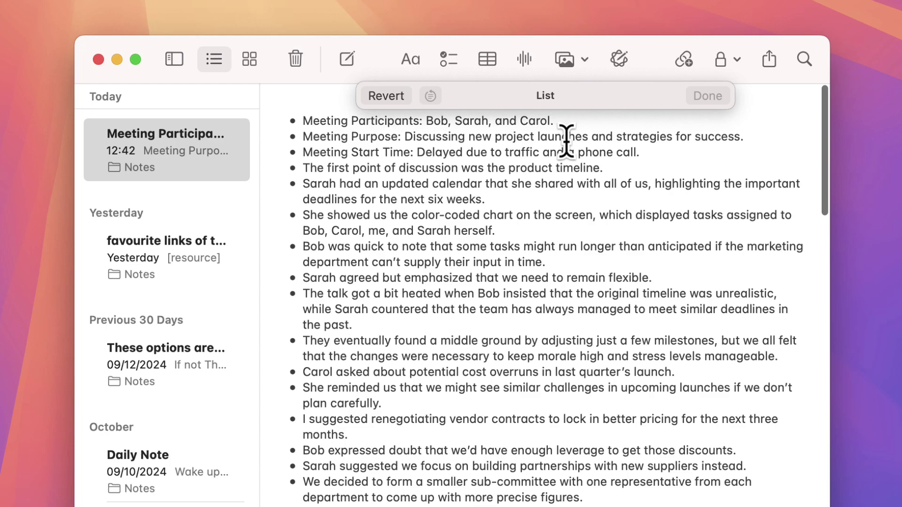
pyautogui.scroll(-10, 576, 170)
pyautogui.scroll(-5, 576, 170)
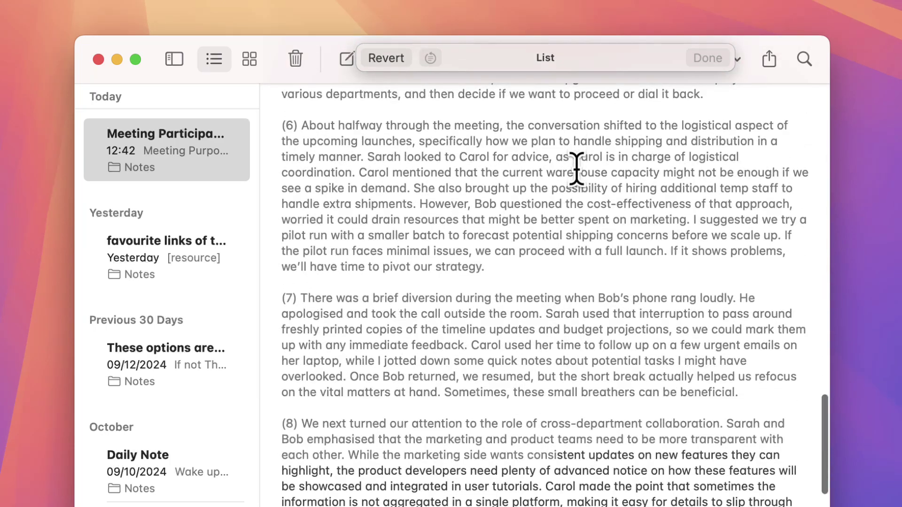
pyautogui.scroll(-3, 577, 169)
pyautogui.scroll(-3, 576, 169)
pyautogui.scroll(-5, 576, 169)
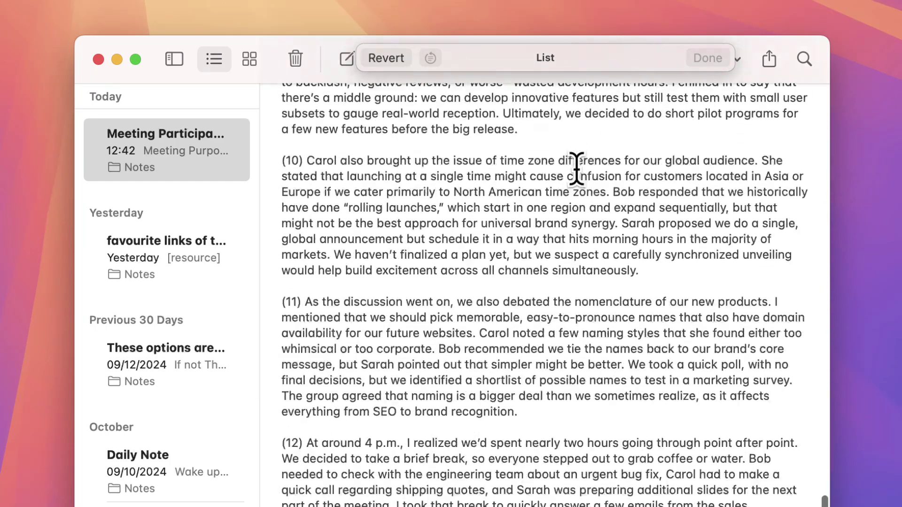
pyautogui.scroll(-5, 576, 168)
pyautogui.scroll(-3, 576, 168)
pyautogui.scroll(10, 576, 169)
pyautogui.scroll(1, 576, 168)
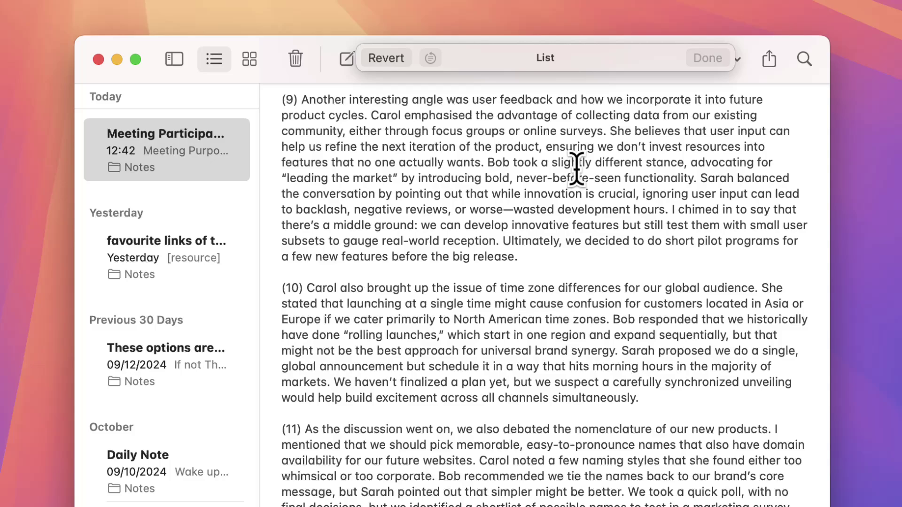
pyautogui.scroll(5, 576, 169)
pyautogui.scroll(5, 576, 169)
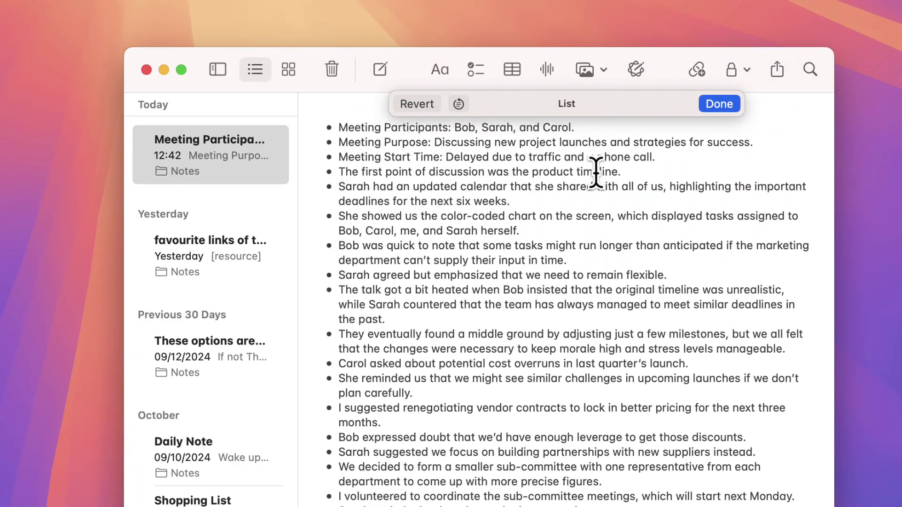
pyautogui.scroll(-10, 596, 171)
pyautogui.scroll(-10, 596, 172)
pyautogui.scroll(-3, 596, 172)
pyautogui.scroll(10, 595, 172)
pyautogui.scroll(-5, 596, 172)
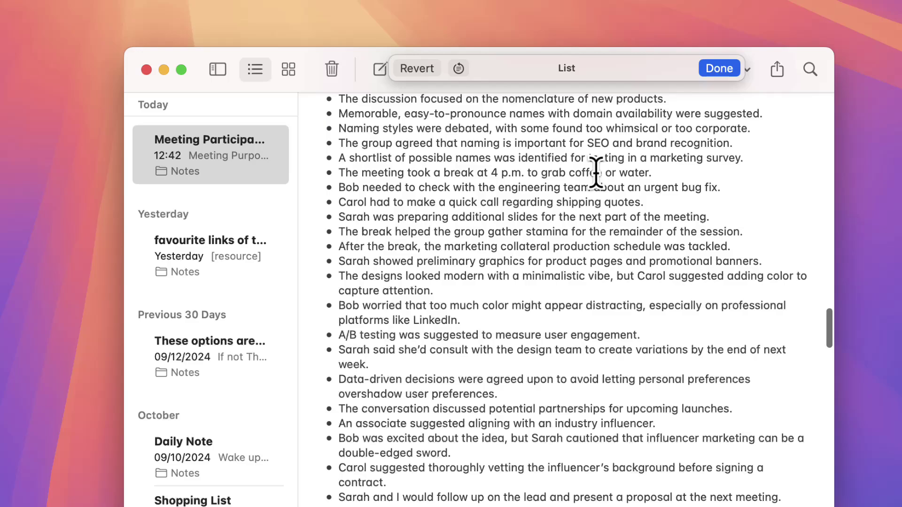
pyautogui.scroll(3, 596, 171)
pyautogui.scroll(5, 596, 172)
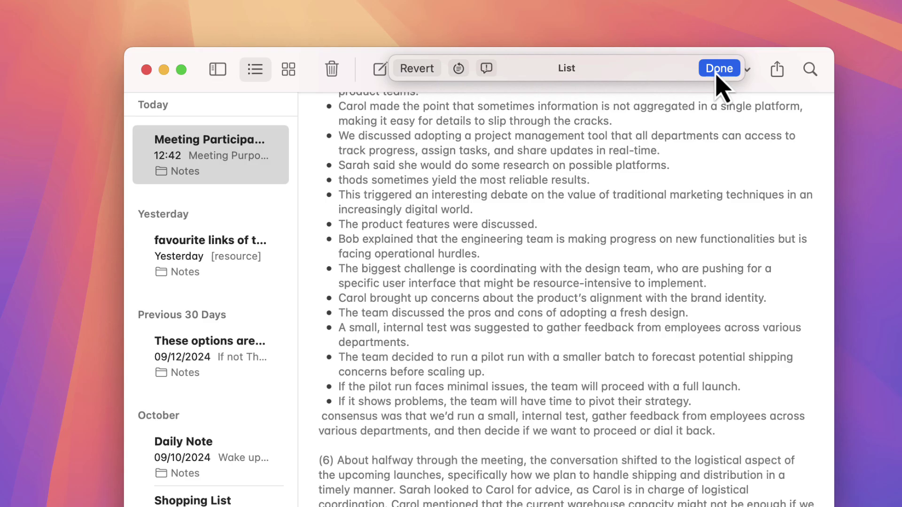
pyautogui.scroll(-3, 666, 127)
pyautogui.scroll(-10, 666, 128)
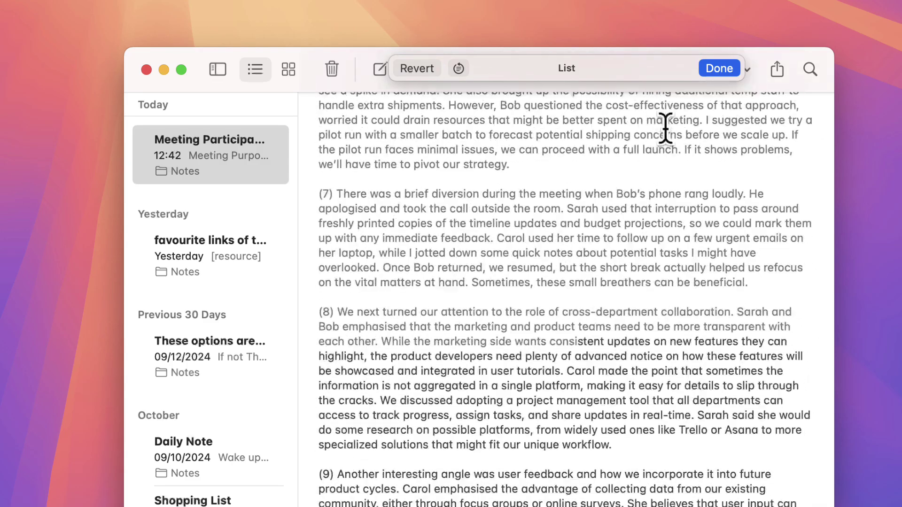
pyautogui.scroll(2, 666, 128)
pyautogui.scroll(10, 670, 241)
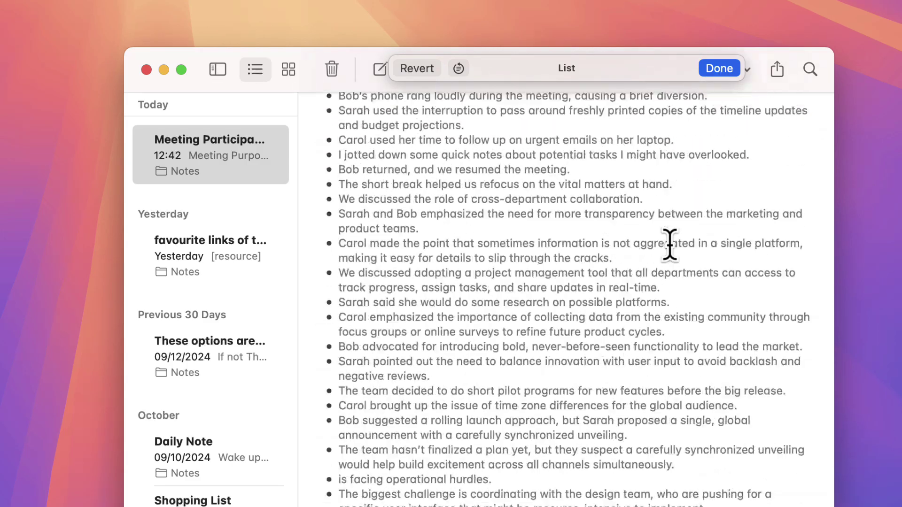
pyautogui.scroll(5, 669, 241)
pyautogui.scroll(-8, 669, 242)
pyautogui.scroll(10, 670, 241)
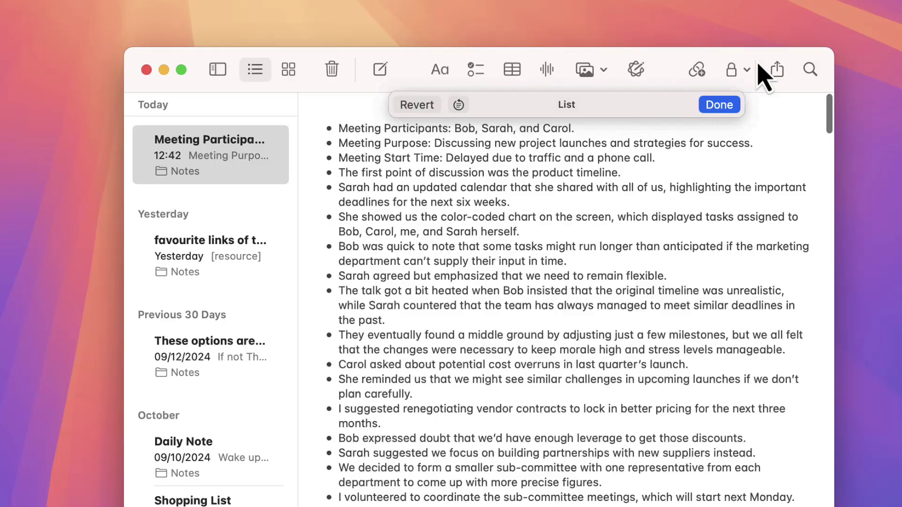
pyautogui.click(720, 126)
pyautogui.scroll(-10, 539, 277)
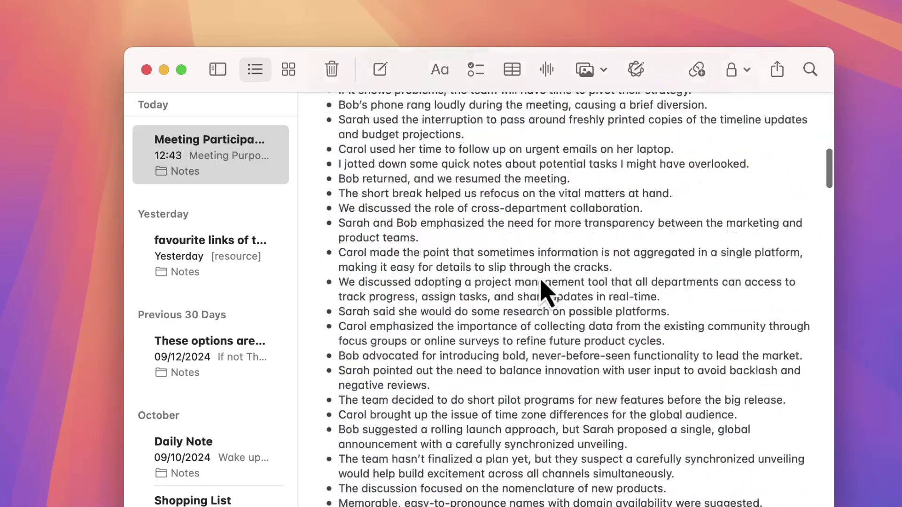
pyautogui.scroll(-2, 540, 287)
pyautogui.scroll(-10, 543, 289)
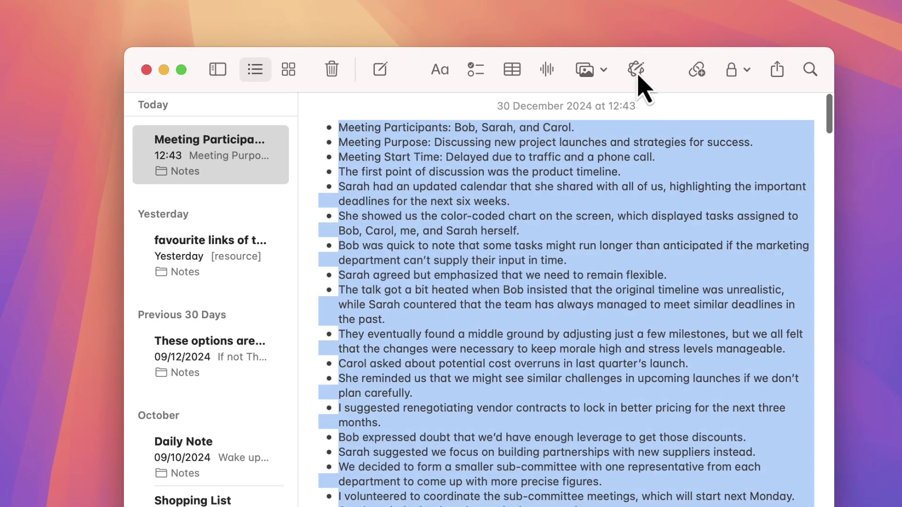
# Step: Replace the bulleted list with a five-paragraph Writing Tools summary of the meeting
pyautogui.click(636, 70)
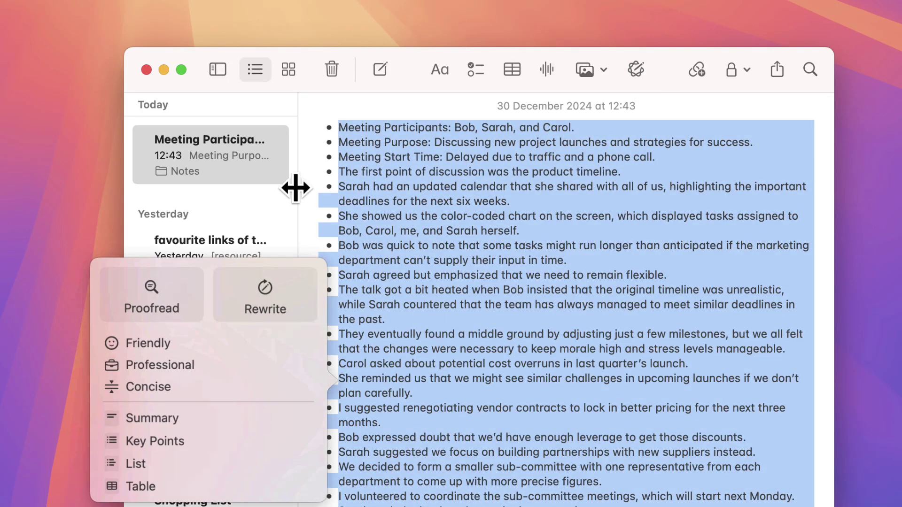
pyautogui.click(193, 419)
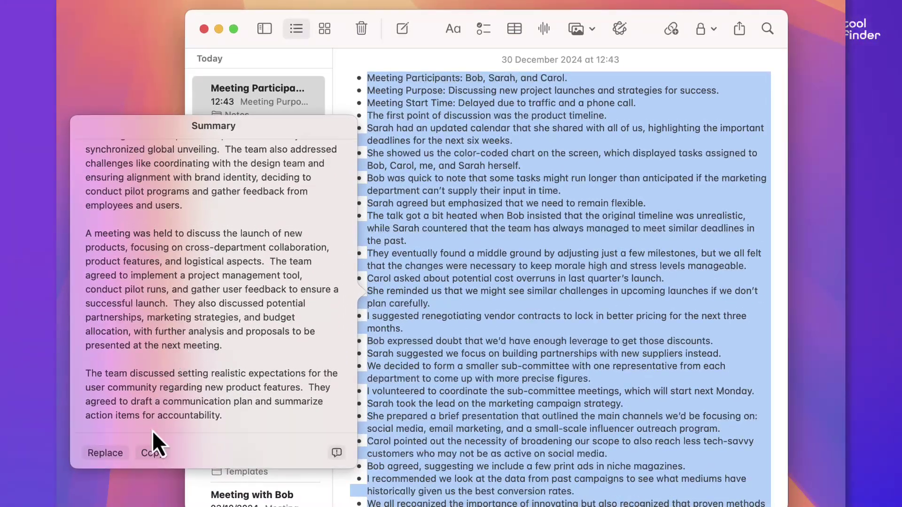
pyautogui.click(105, 453)
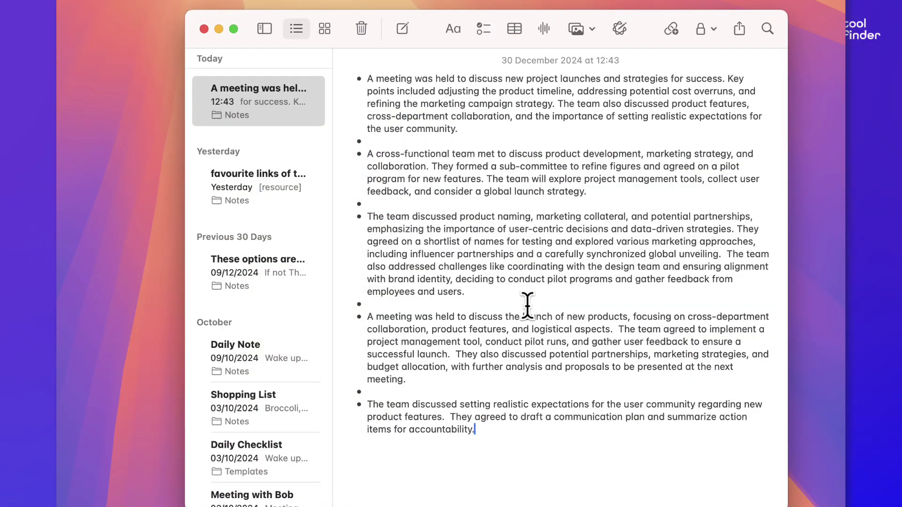
pyautogui.press('super+a')
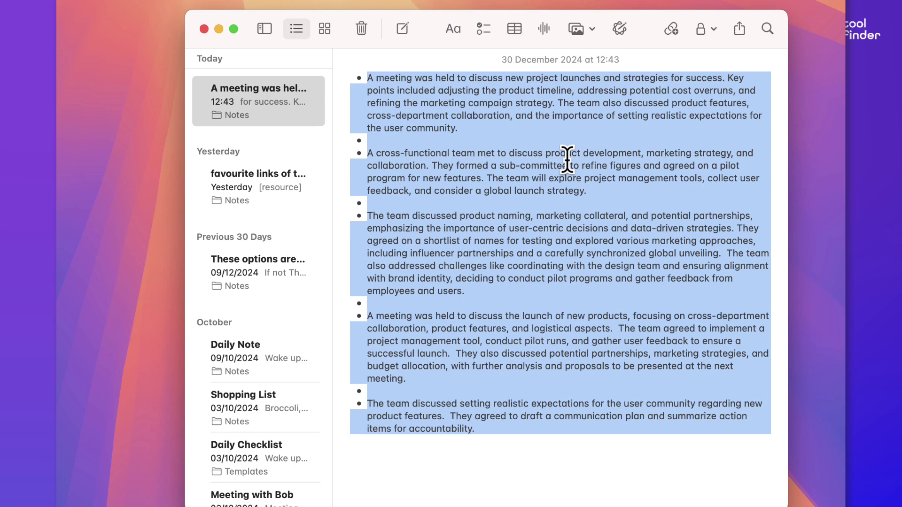
# Step: Convert the summary into a four-row Meeting Highlights / Next Steps table and accept it
pyautogui.click(620, 29)
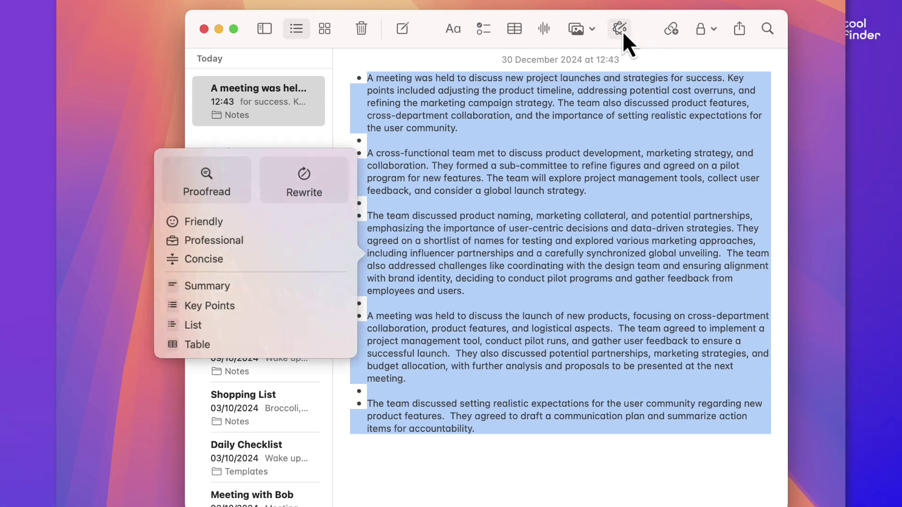
pyautogui.click(236, 342)
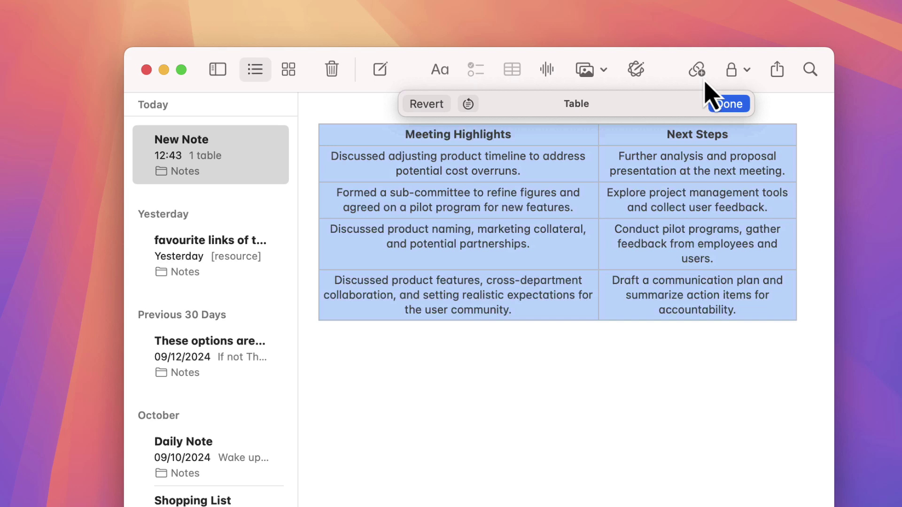
pyautogui.click(737, 104)
pyautogui.click(540, 365)
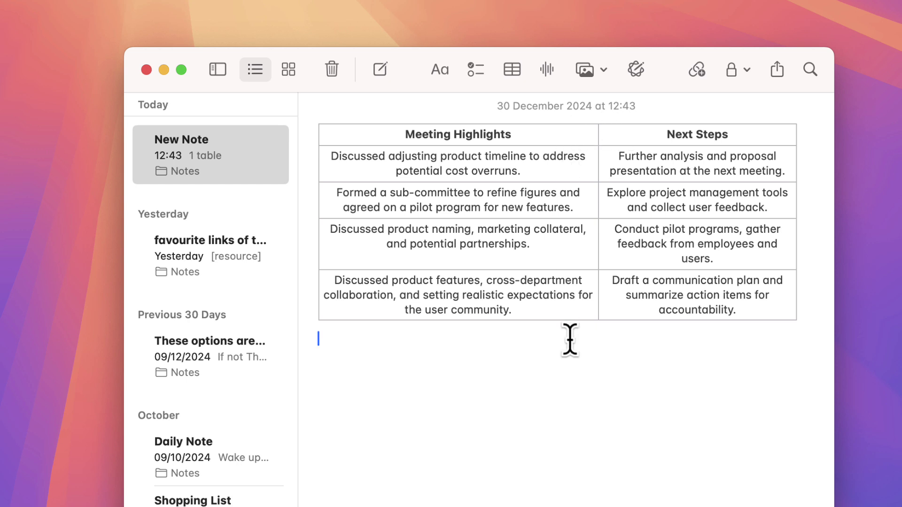
# Step: Clear the stray @ and / characters below the table and add an audio recording
pyautogui.click(636, 72)
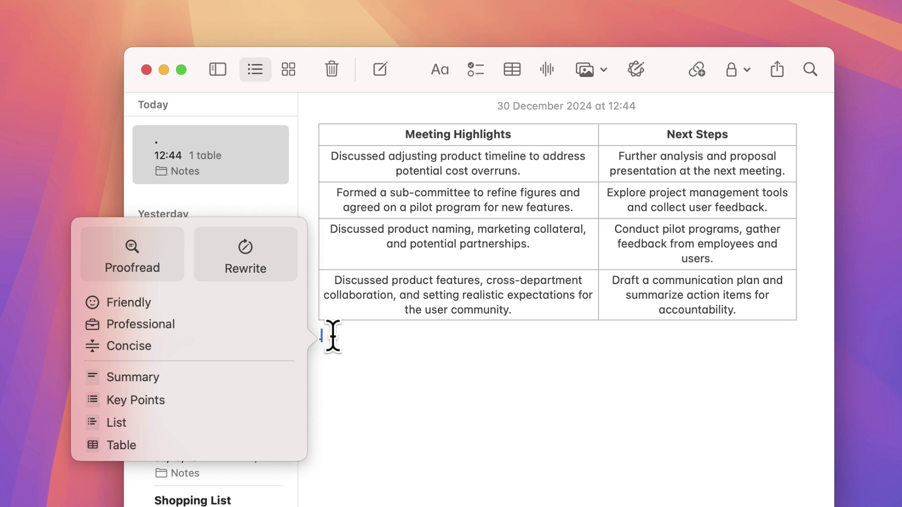
pyautogui.write('@')
pyautogui.press('BackSpace')
pyautogui.write('/')
pyautogui.press('BackSpace')
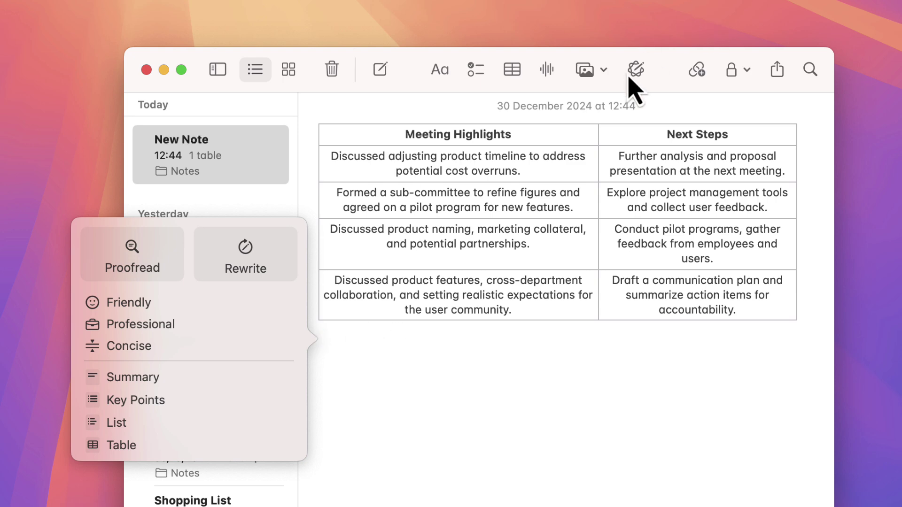
pyautogui.click(546, 69)
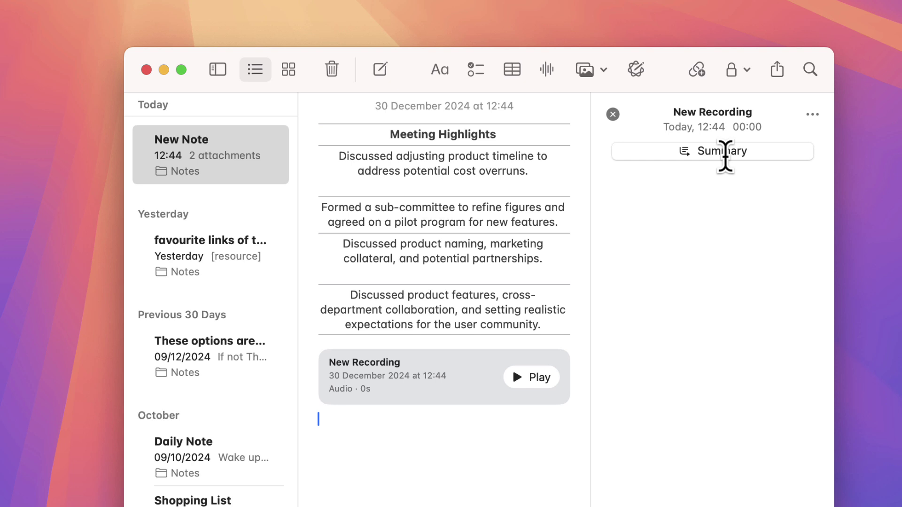
# Step: Check the recording's AI summary, then pause the audio recording
pyautogui.click(724, 157)
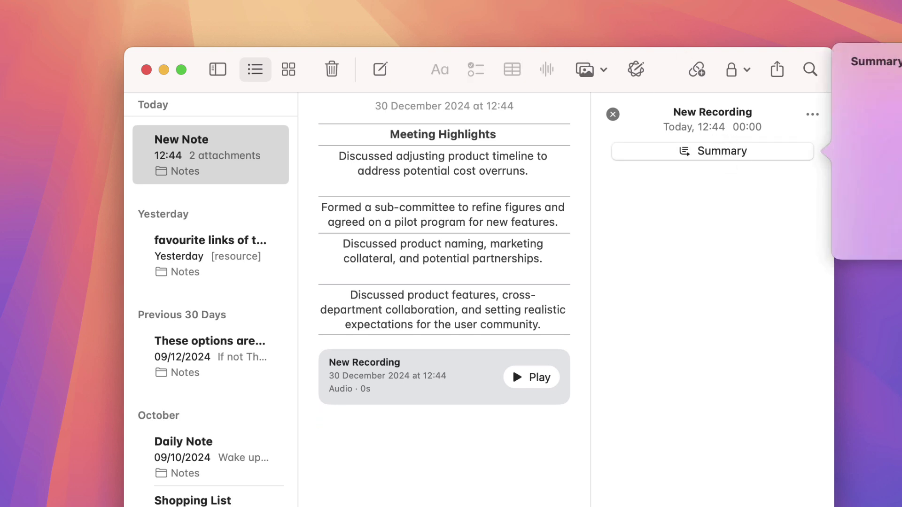
pyautogui.click(757, 226)
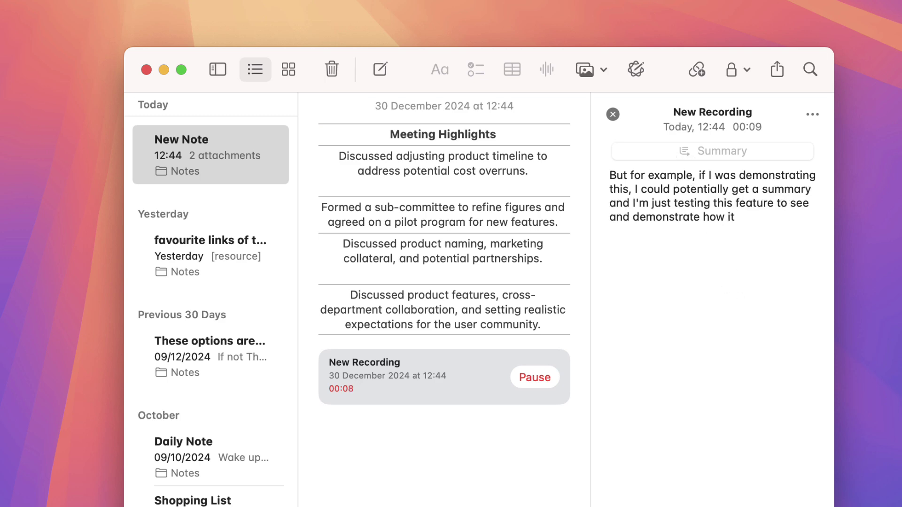
pyautogui.click(535, 377)
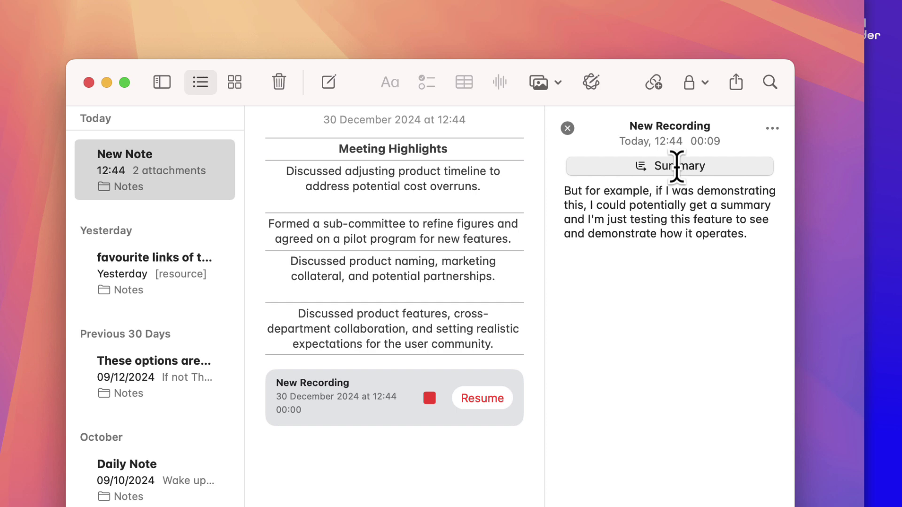
# Step: Review the transcript summary again, then stop and save the nine-second recording
pyautogui.click(719, 151)
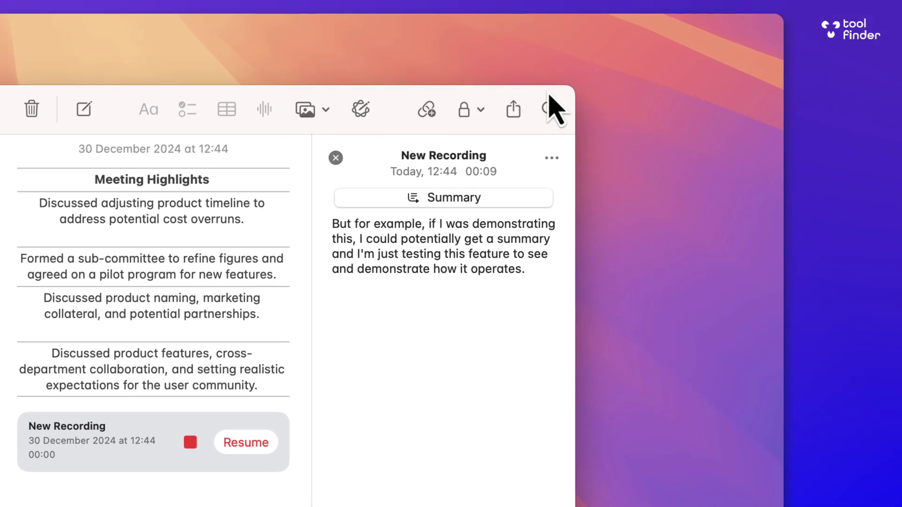
pyautogui.click(455, 197)
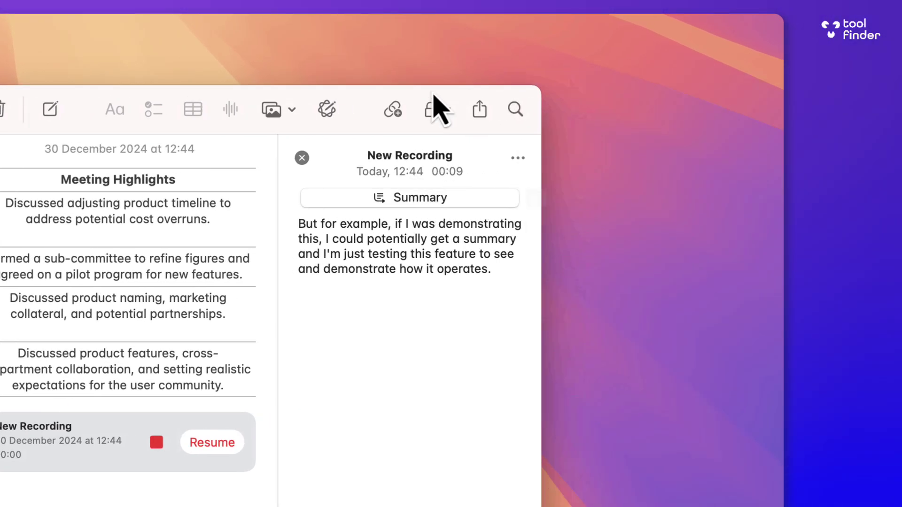
pyautogui.click(374, 197)
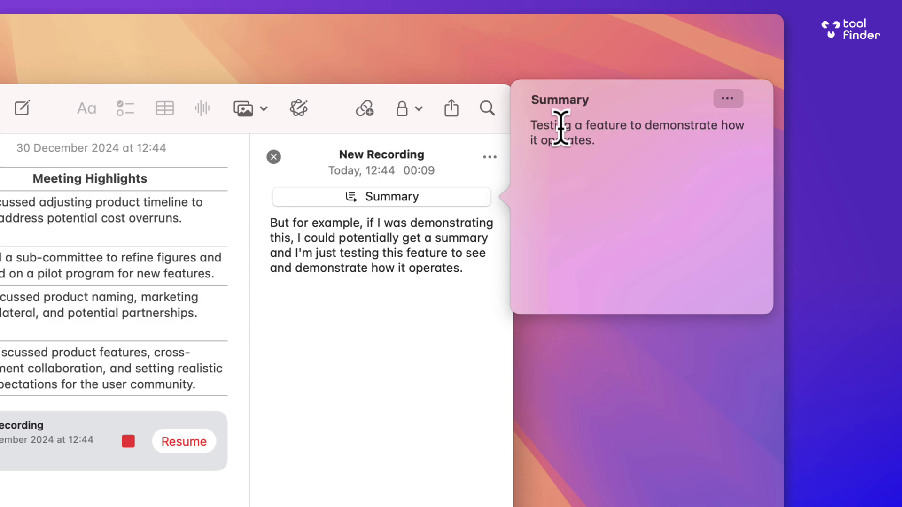
pyautogui.click(433, 312)
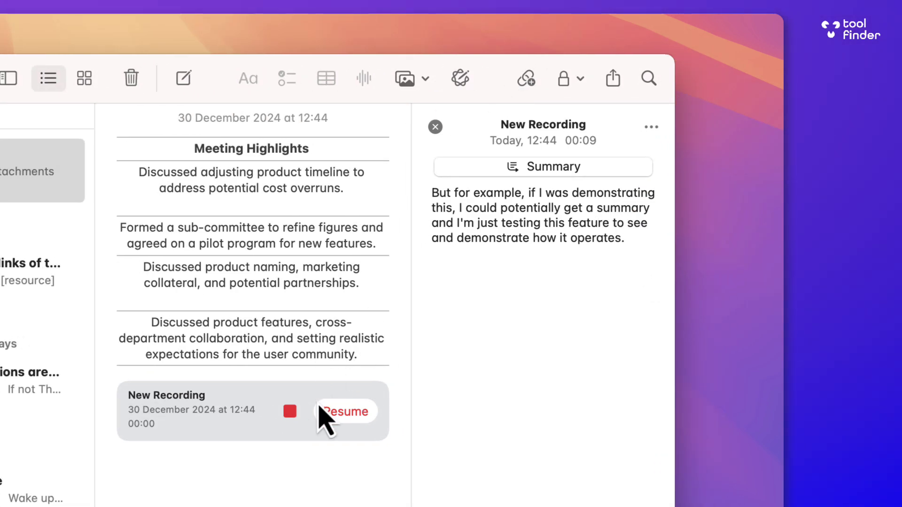
pyautogui.click(331, 368)
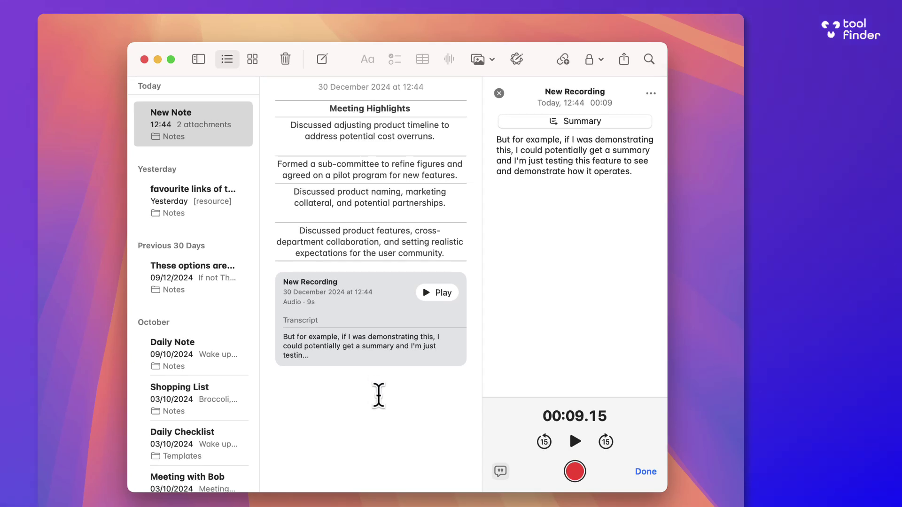
# Step: Close the recording panel so the saved recording and transcript show beneath the table
pyautogui.click(644, 471)
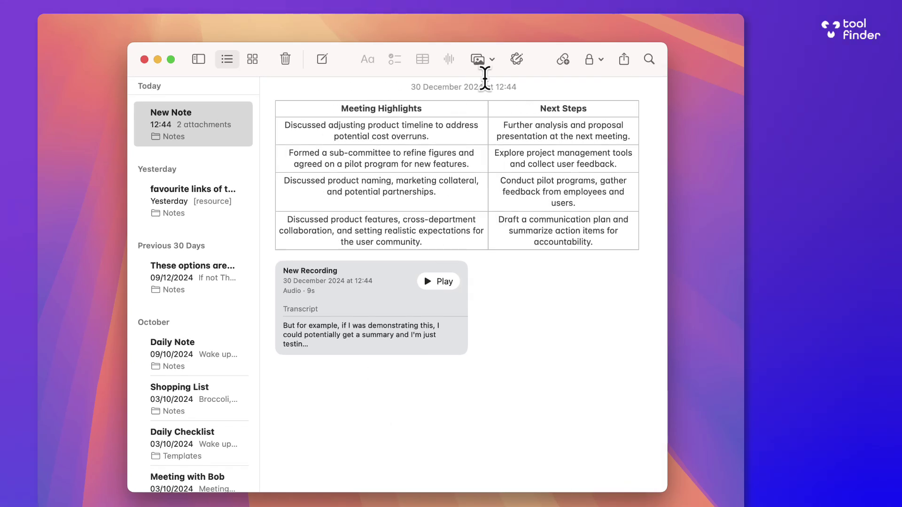